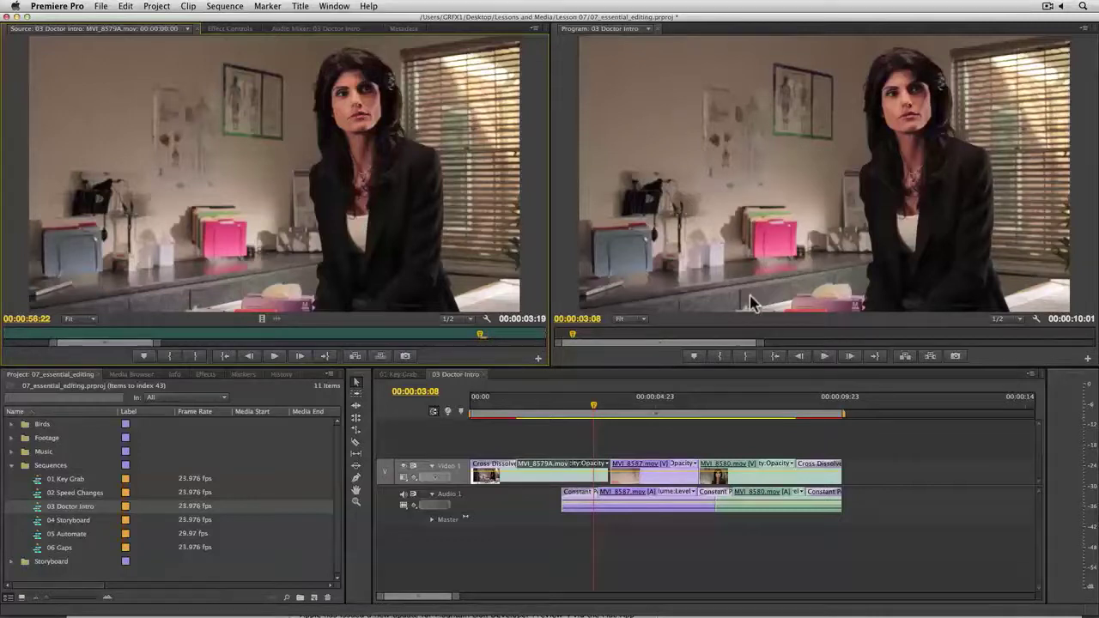
Step: Move the playhead to about 00:00:02:18 and load clip MVI_8587 into the Source Monitor
left_click_drag(582, 411, 650, 410)
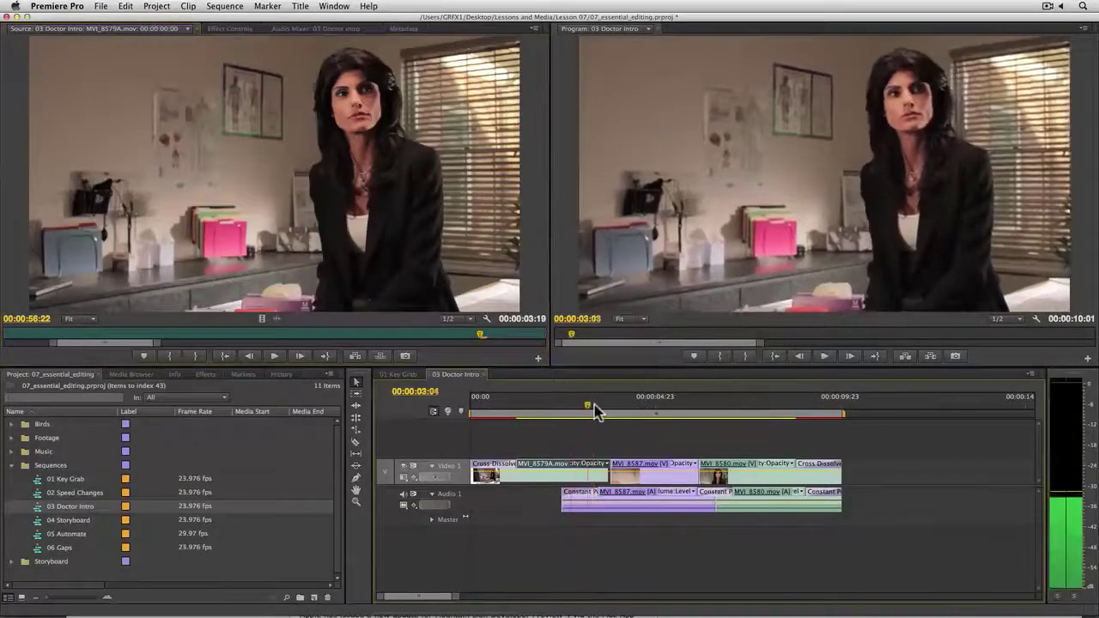
left_click(665, 476)
double_click(667, 479)
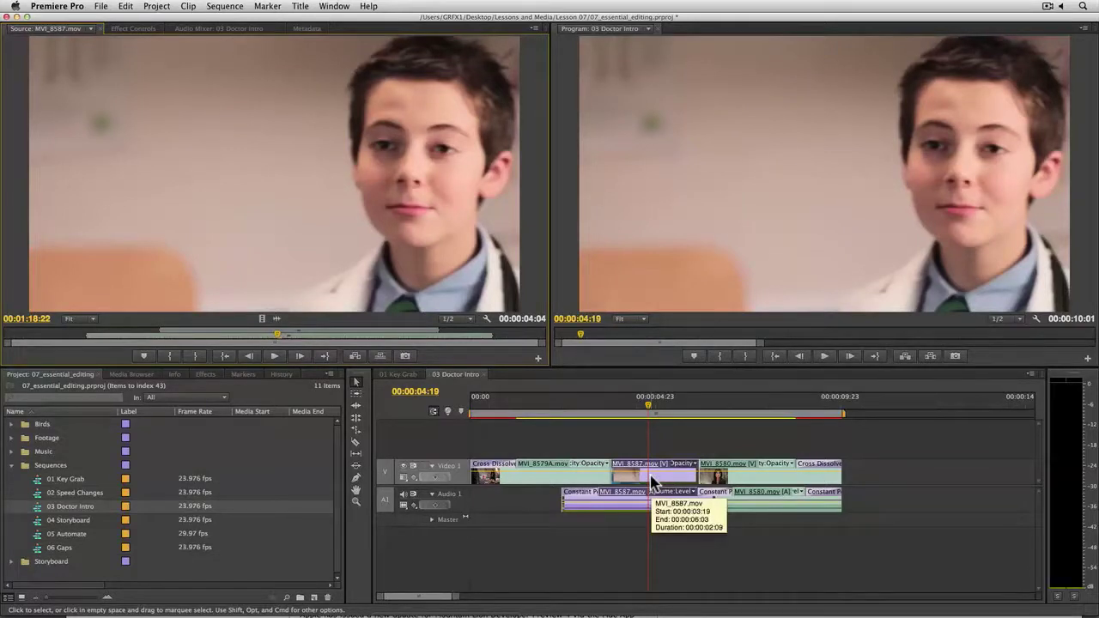
right_click(652, 483)
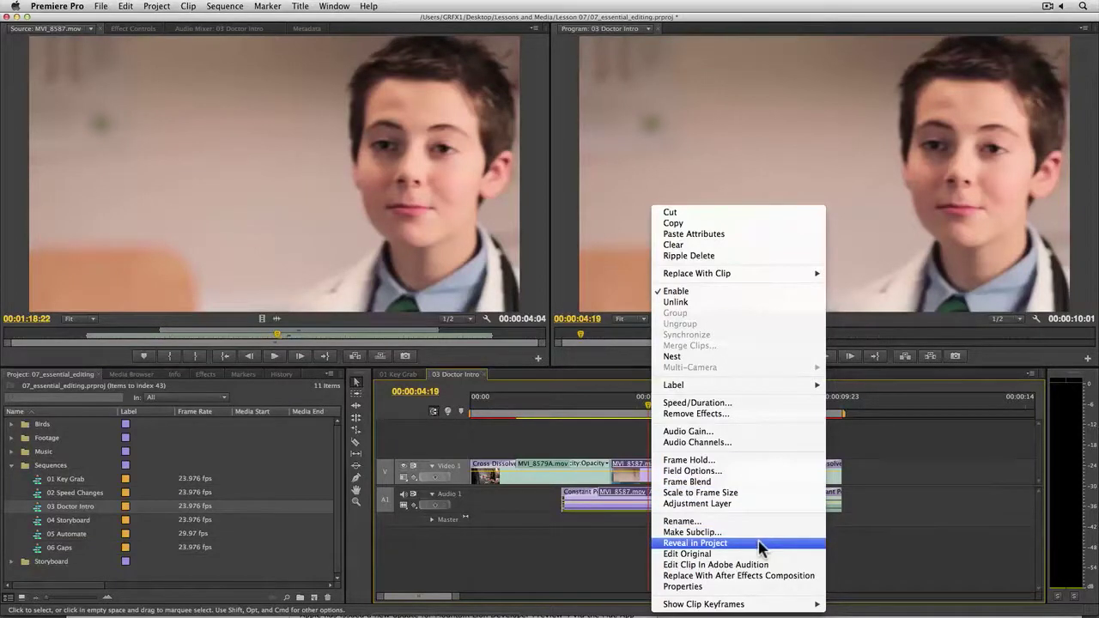
left_click(630, 548)
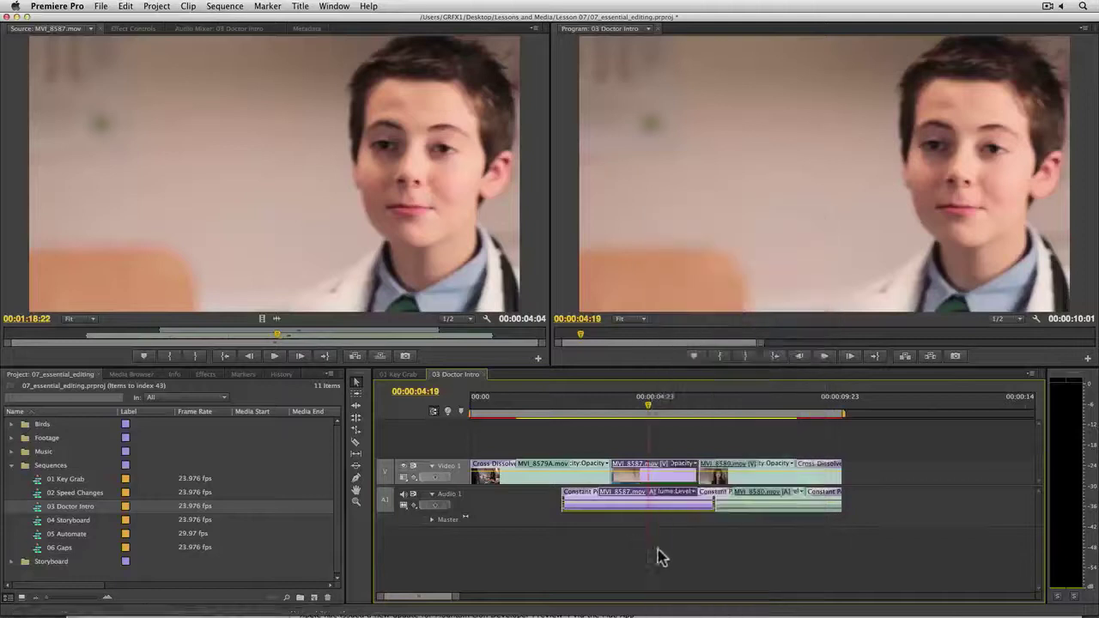
left_click(124, 6)
Step: Assign Shift+F as the Timeline shortcut for Reveal In Project, overriding Select Find Box
left_click(86, 55)
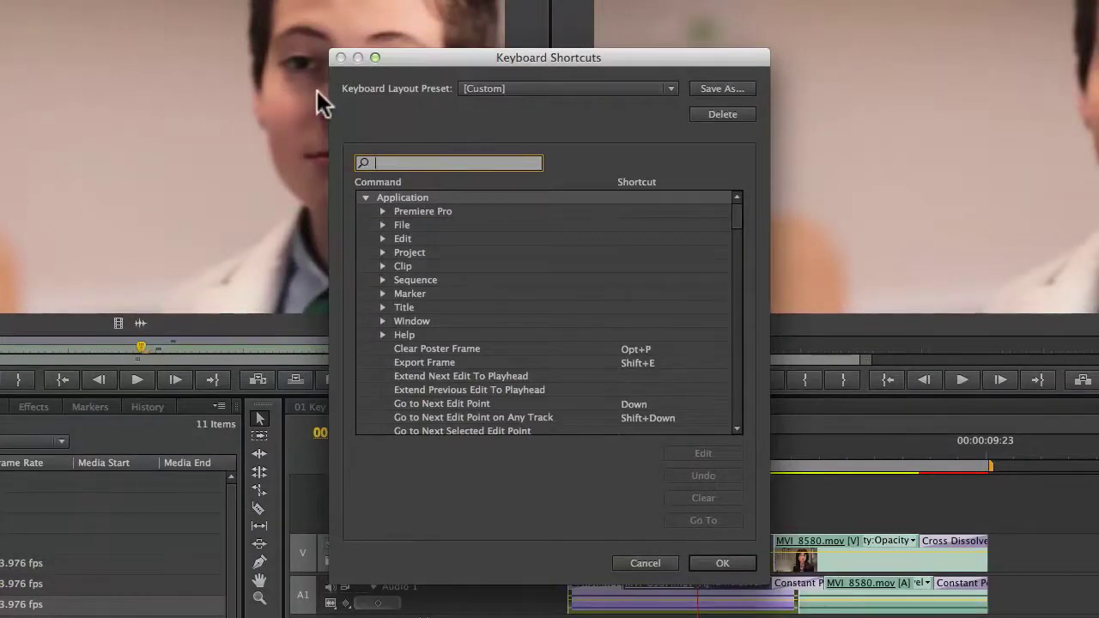
type("revea")
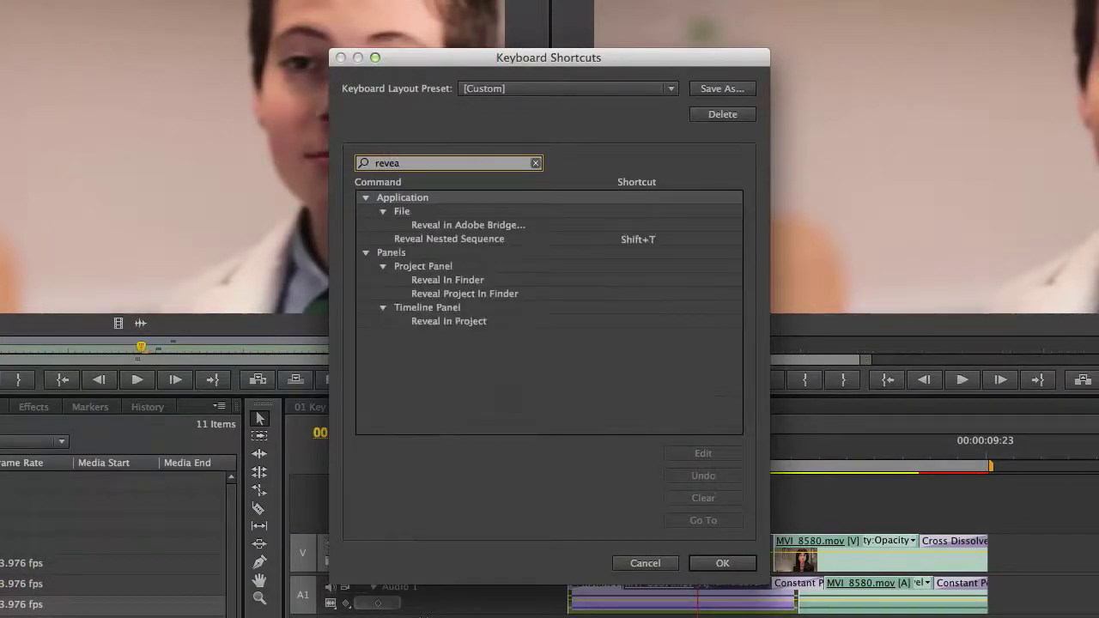
left_click(640, 320)
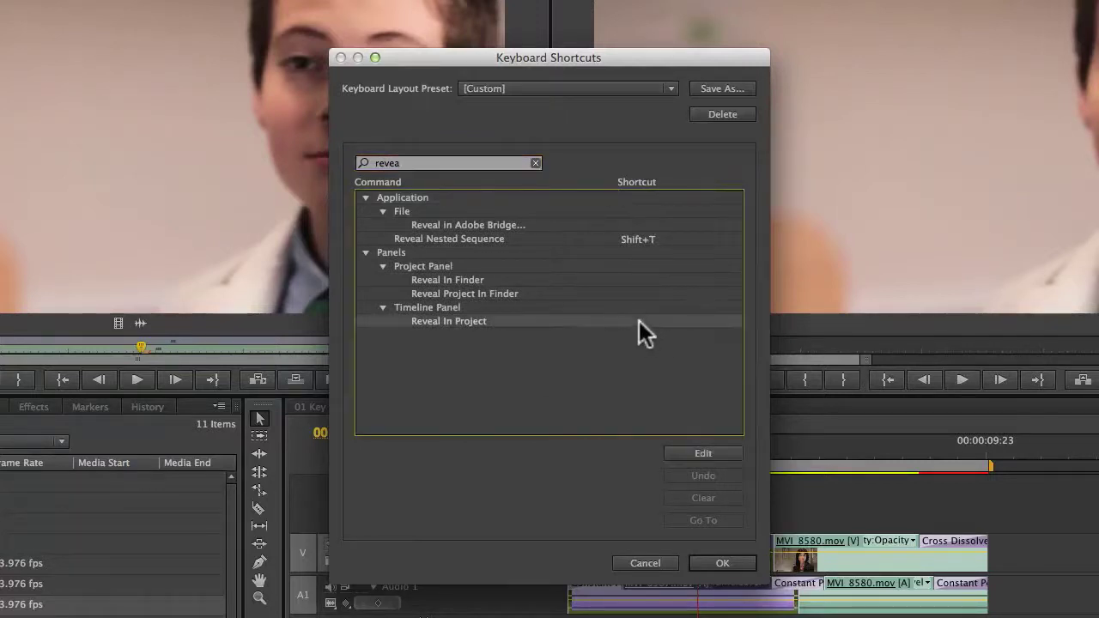
left_click(638, 320)
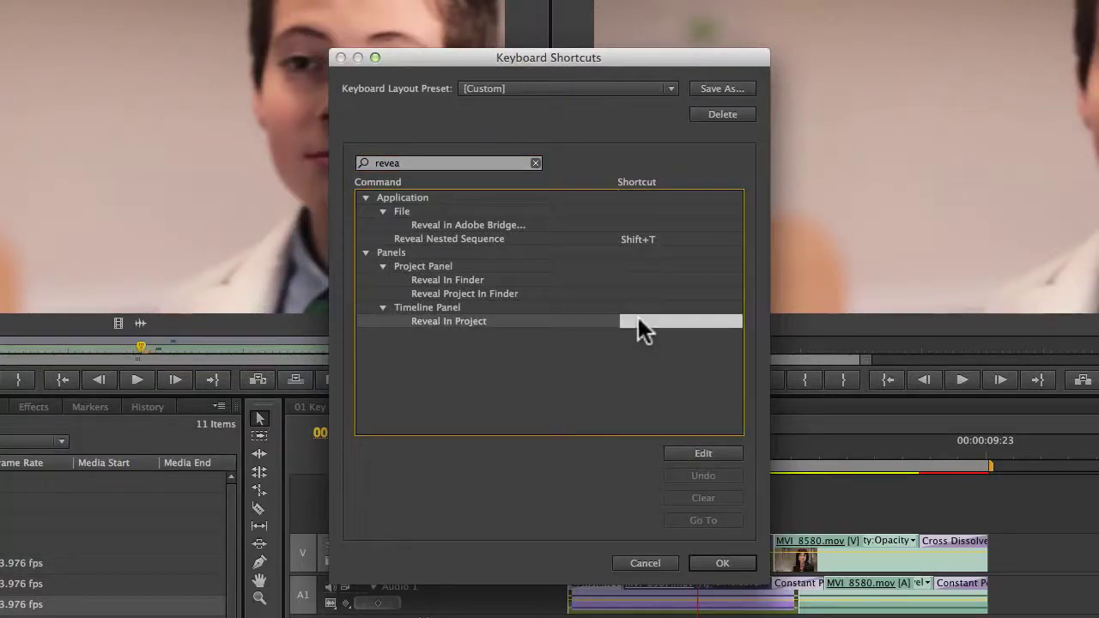
key("shift+f")
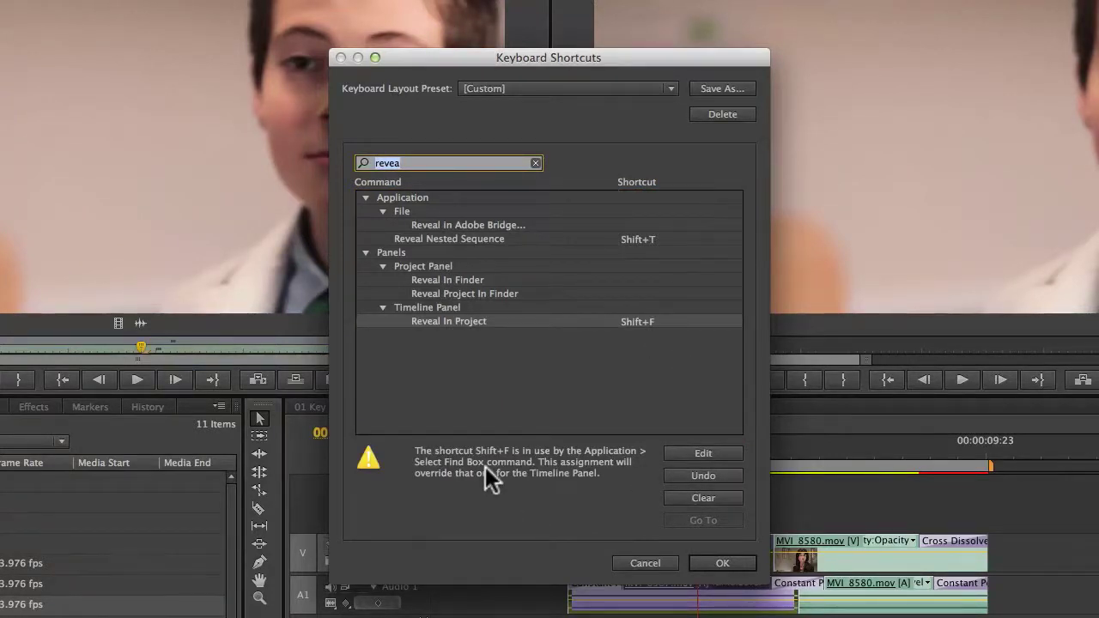
left_click(724, 564)
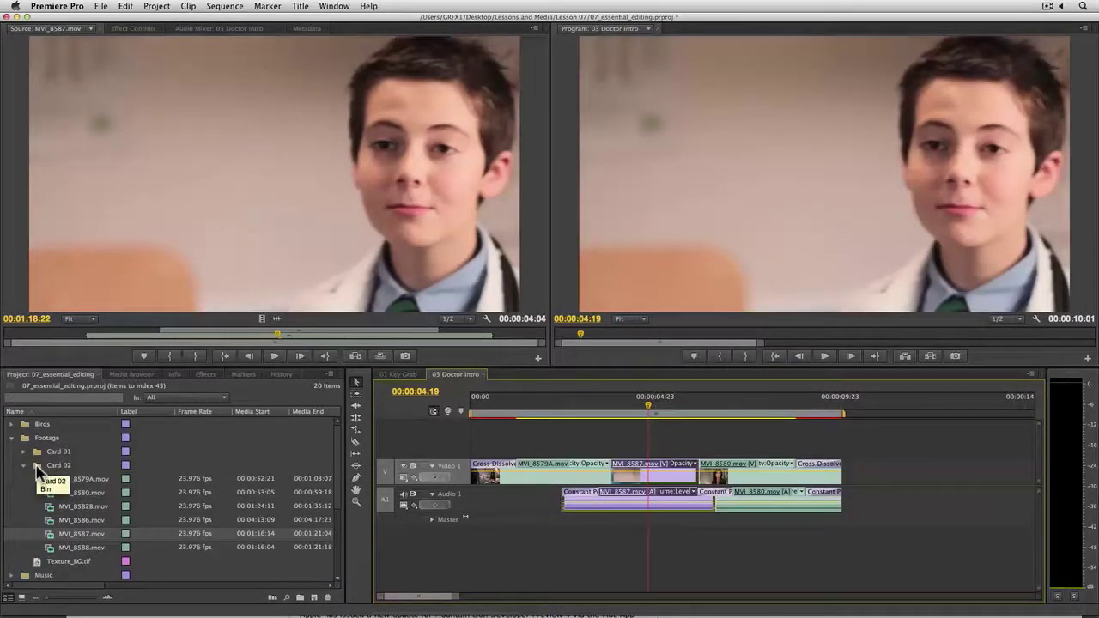
Step: Load MVI_8588 as the source clip from the Card 02 bin in Icon View
double_click(37, 469)
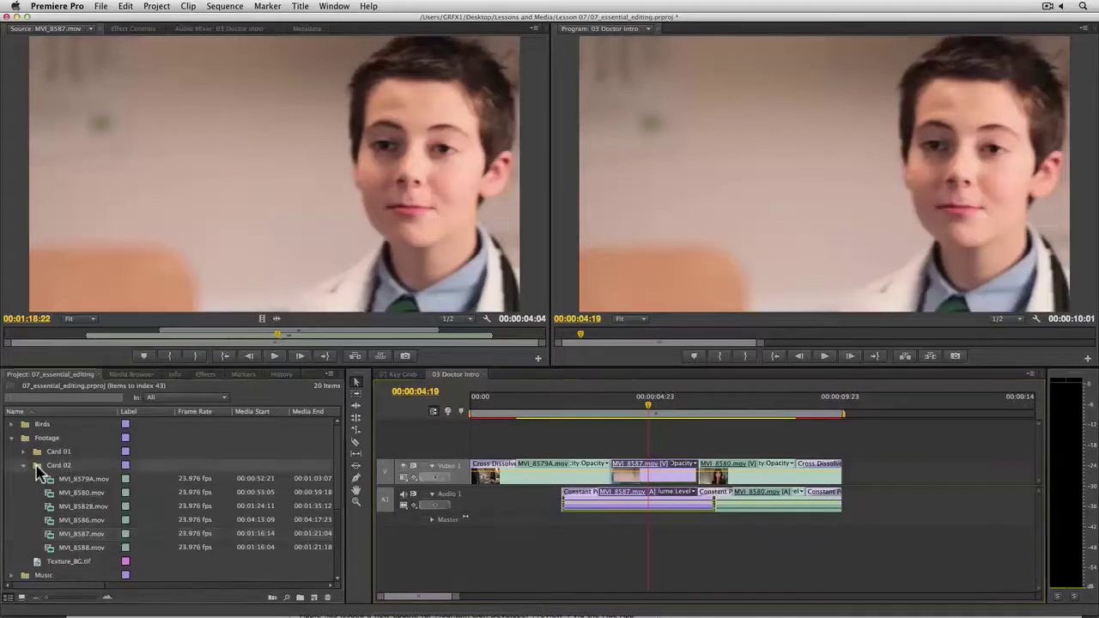
left_click(79, 326)
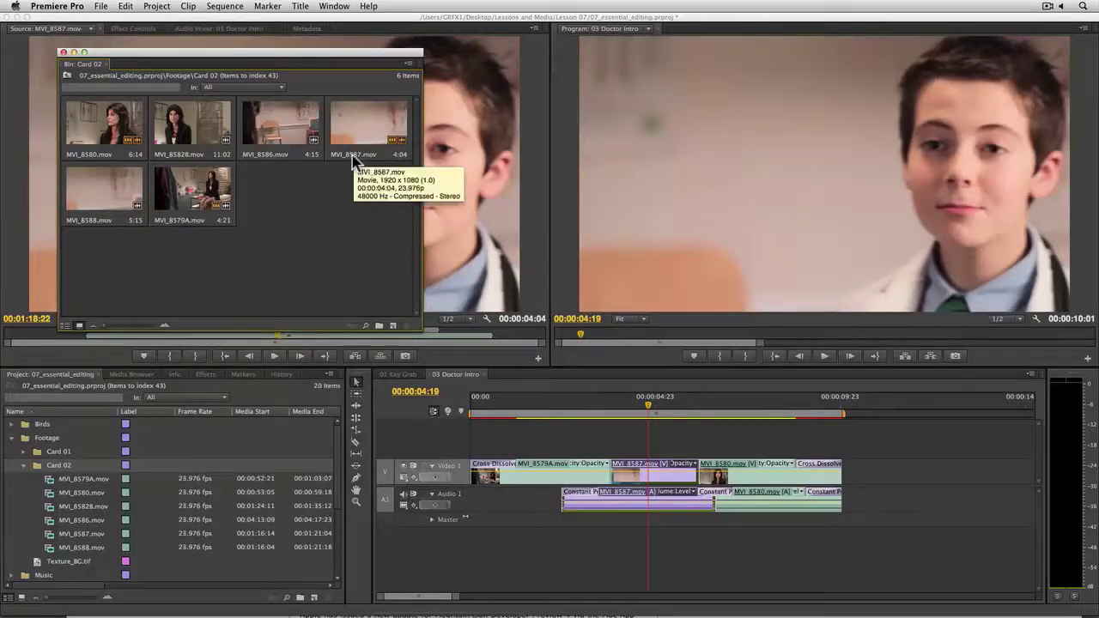
double_click(123, 181)
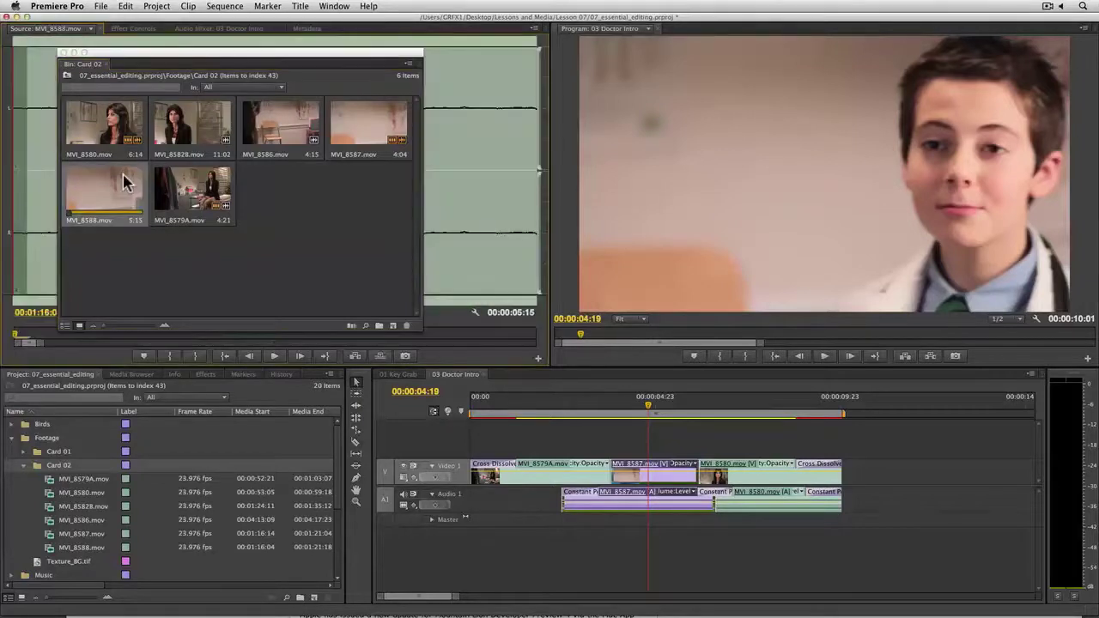
left_click(63, 52)
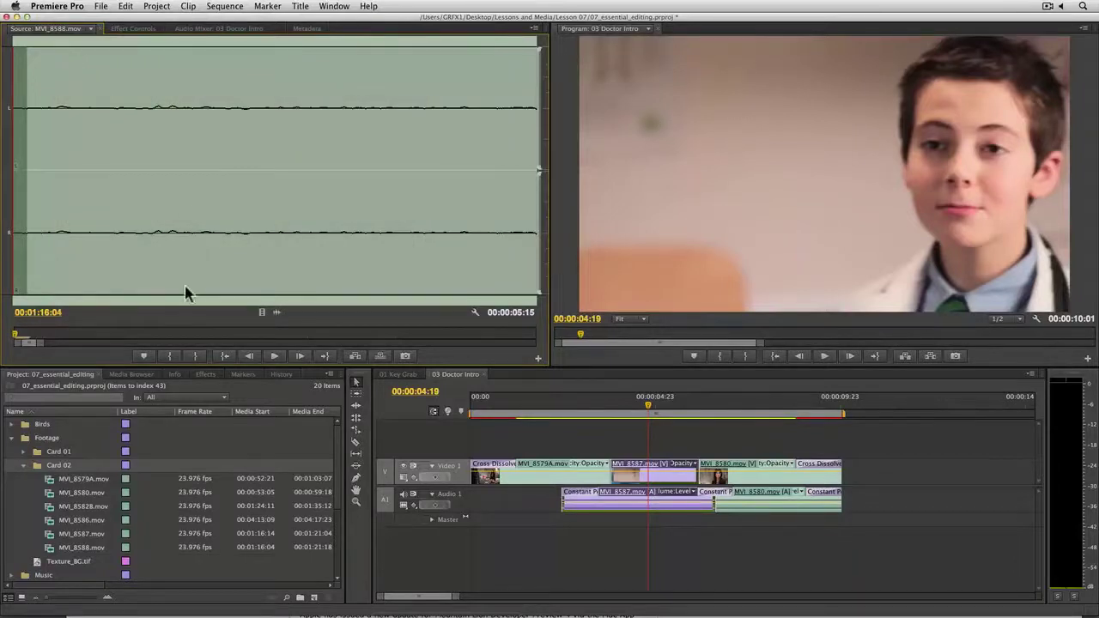
Step: Zoom out the source waveform, then display MVI_8588 as Composite Video
left_click_drag(41, 344, 427, 341)
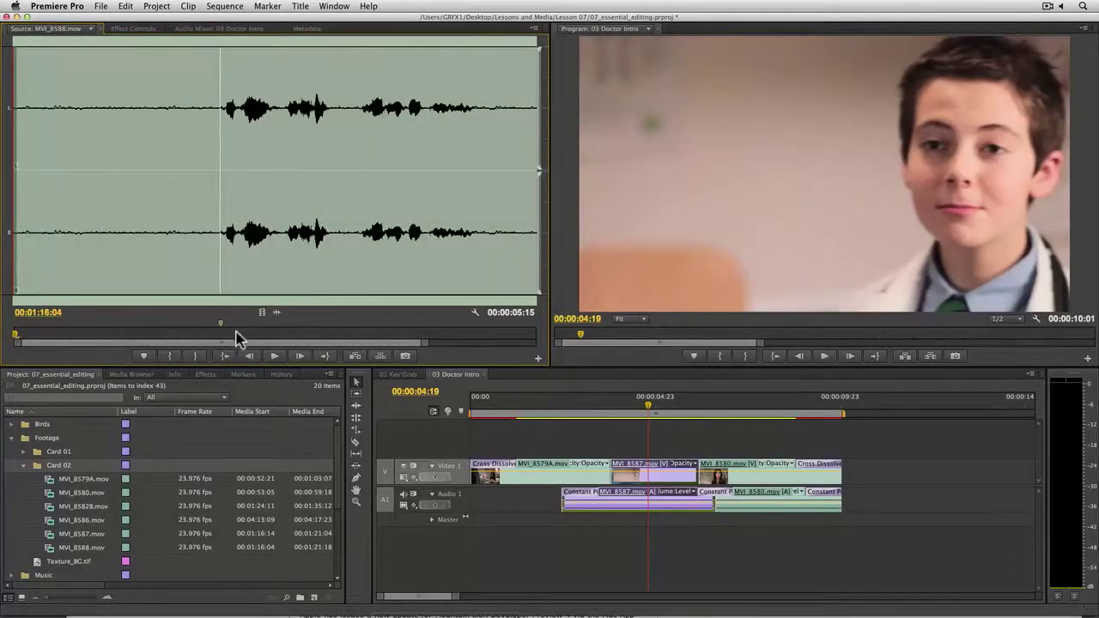
left_click(478, 316)
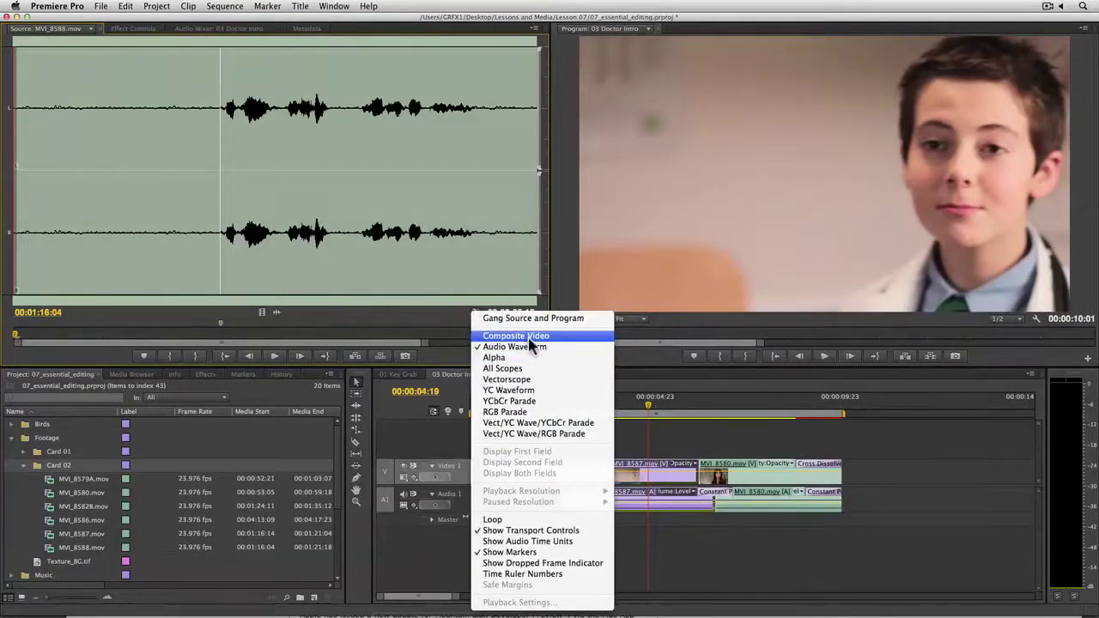
left_click(524, 336)
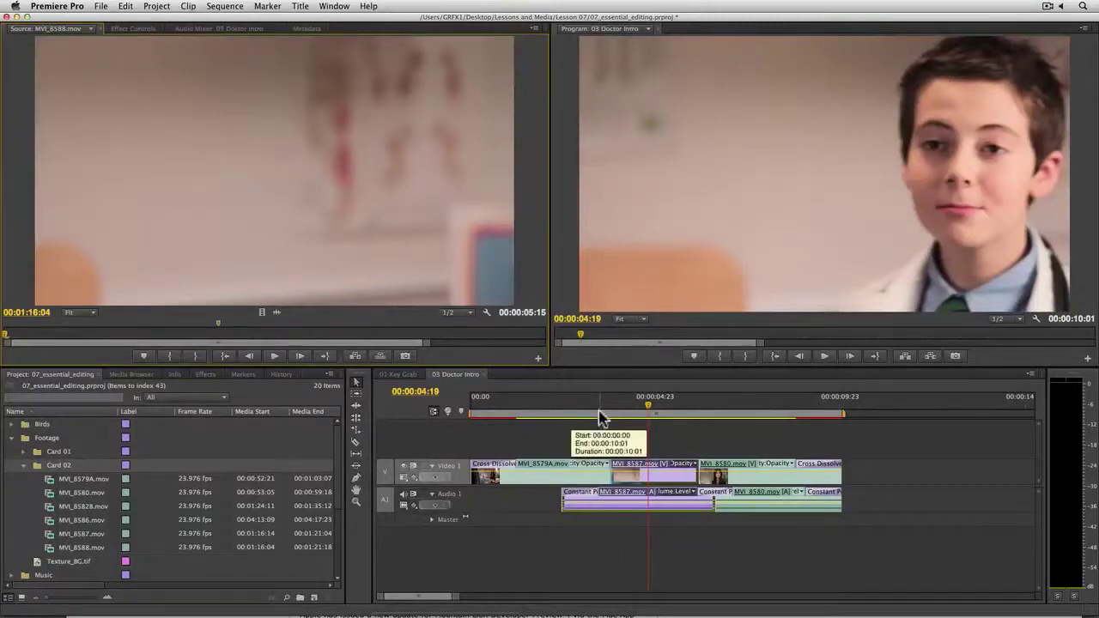
Step: Play the sequence from the woman's shot, then jump to 00:00:03:19 in the boy's clip
left_click_drag(589, 413, 553, 413)
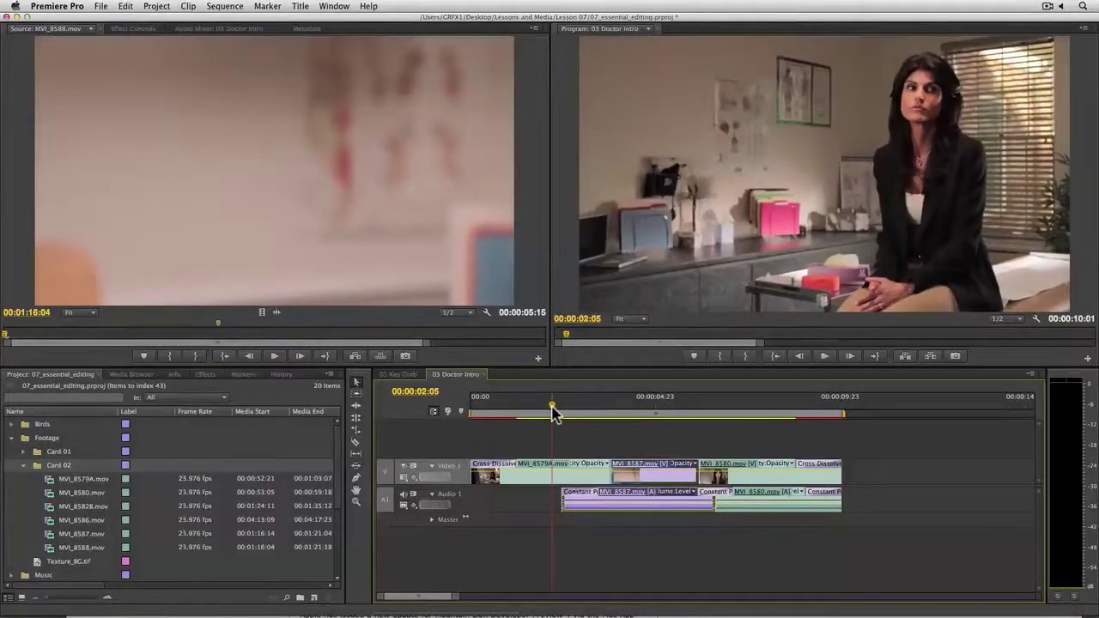
key("XF86AudioRaiseVolume")
key("space")
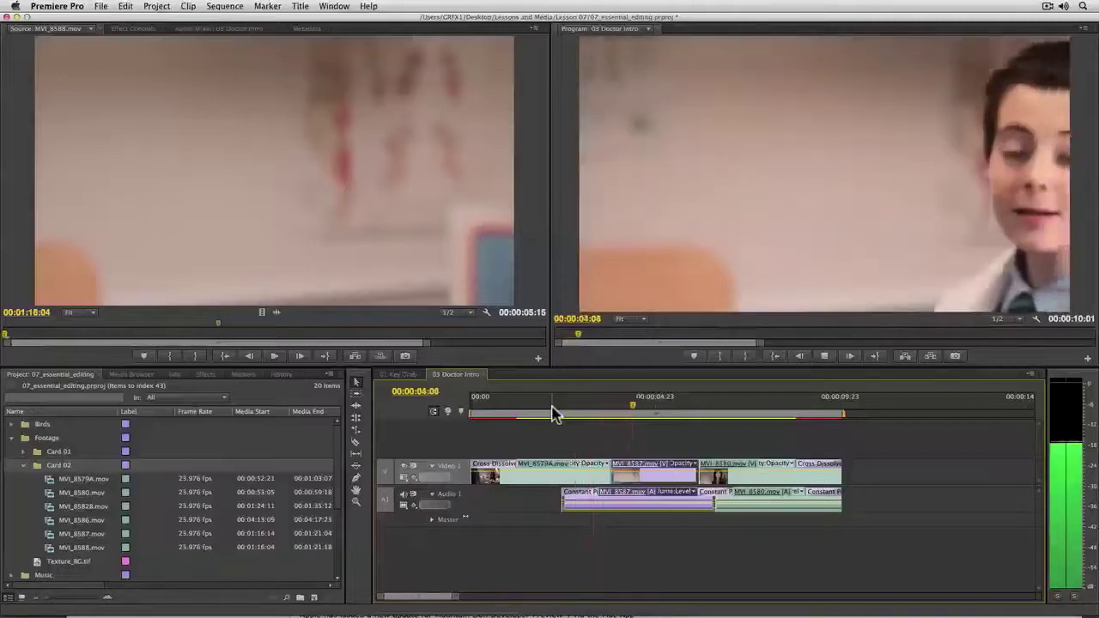
key("space")
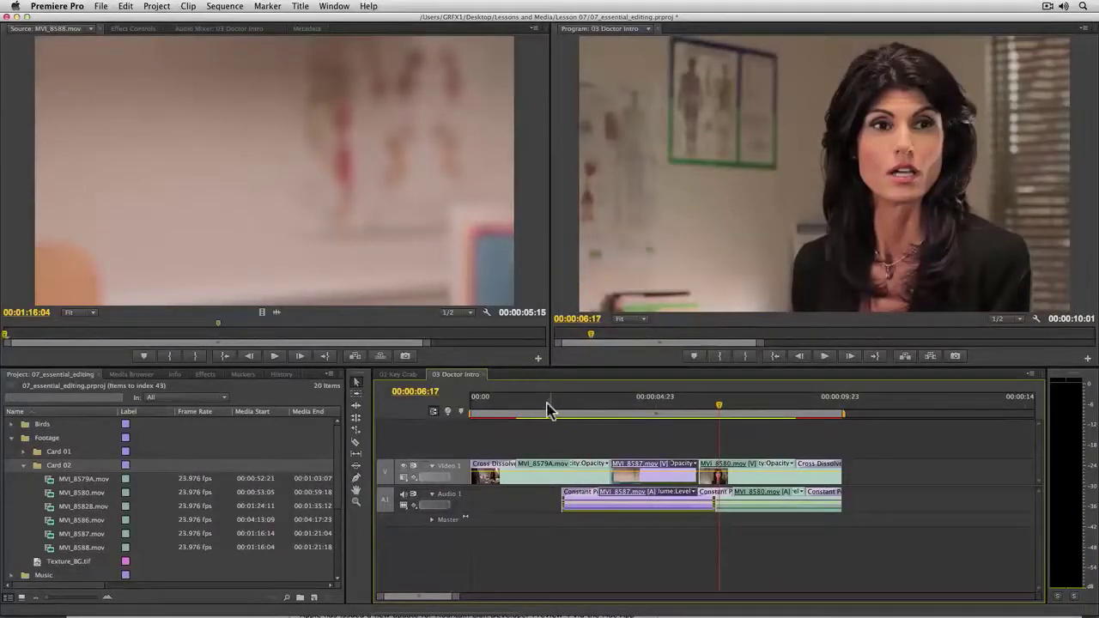
left_click(610, 416)
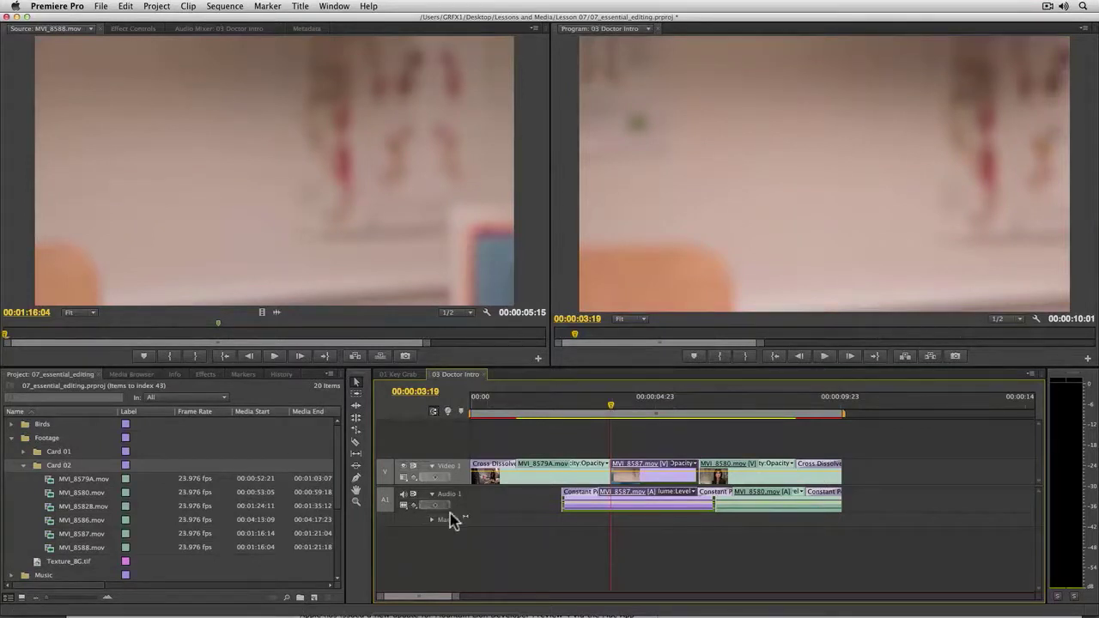
Step: Expand the Audio 1 track to show waveforms and park the playhead at 00:00:04:06
left_click_drag(455, 520, 457, 569)
key("space")
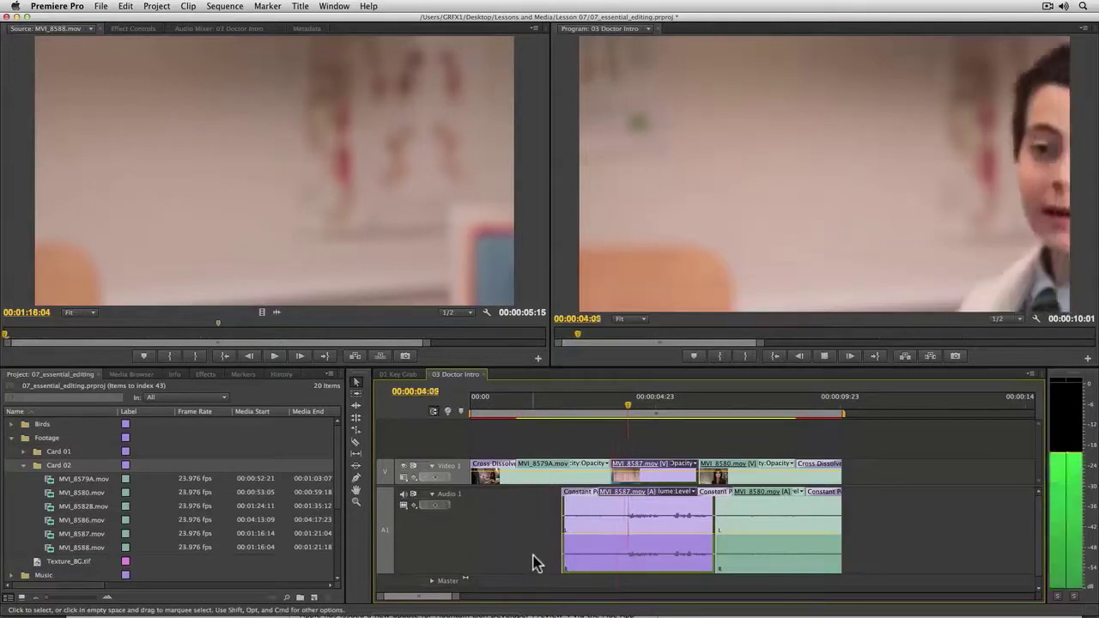
key("space")
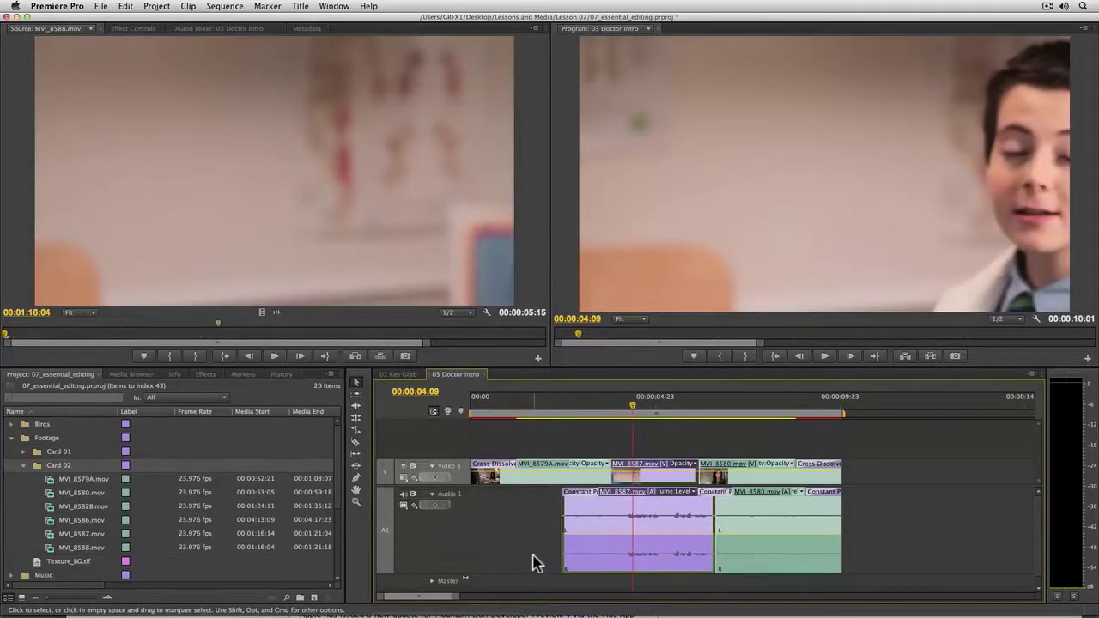
key("j")
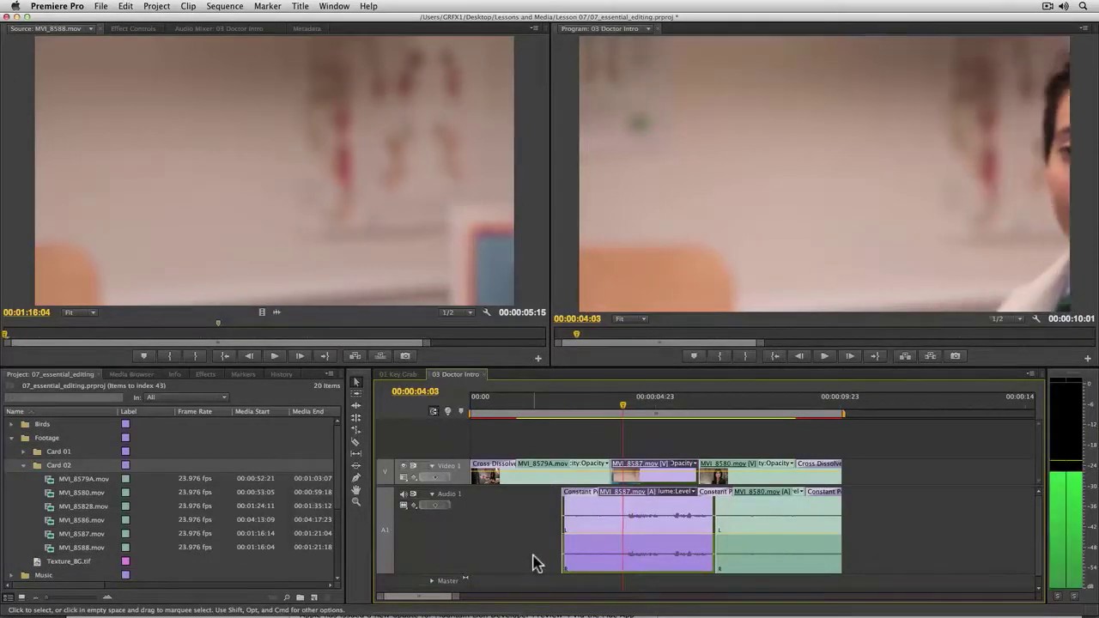
key("l")
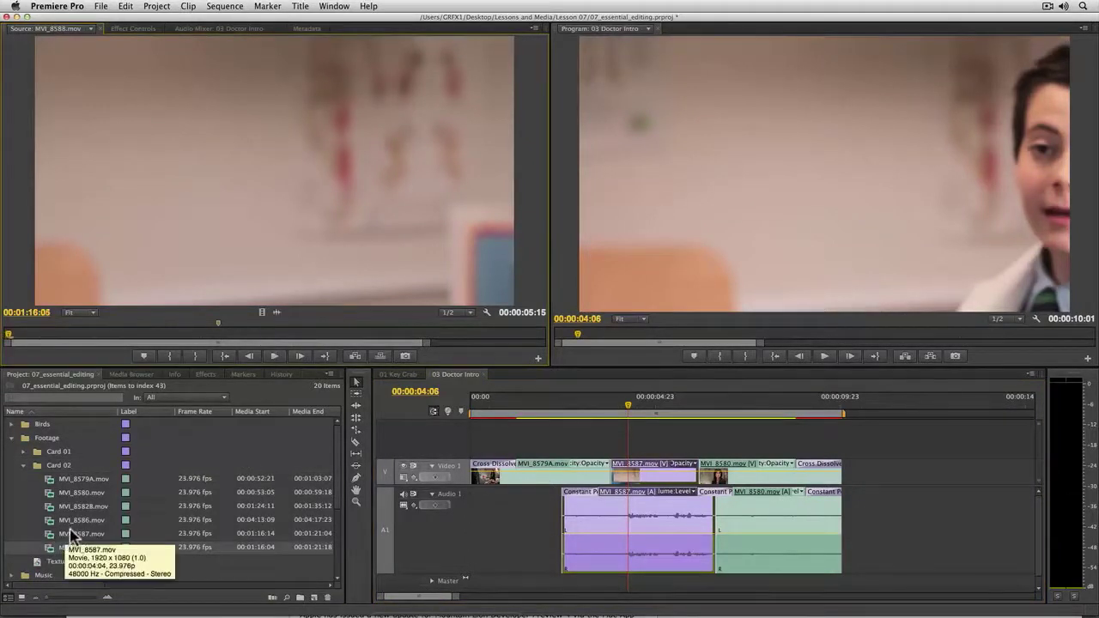
Step: Cue MVI_8588 source footage to 01:18:05, then select the MVI_8587 clip in the timeline
key("space")
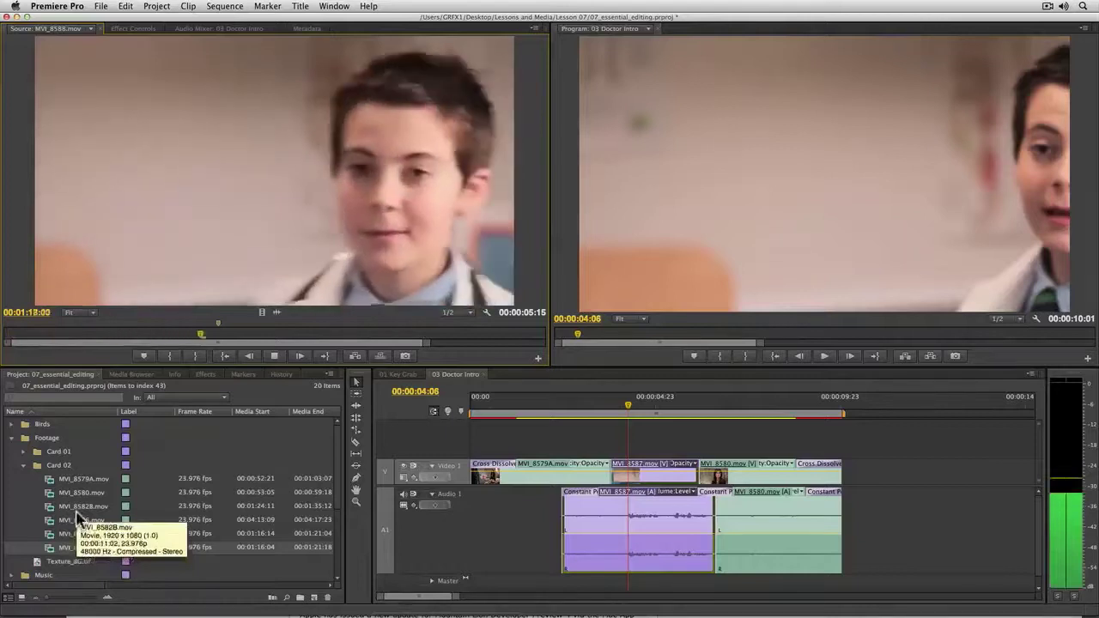
key("space")
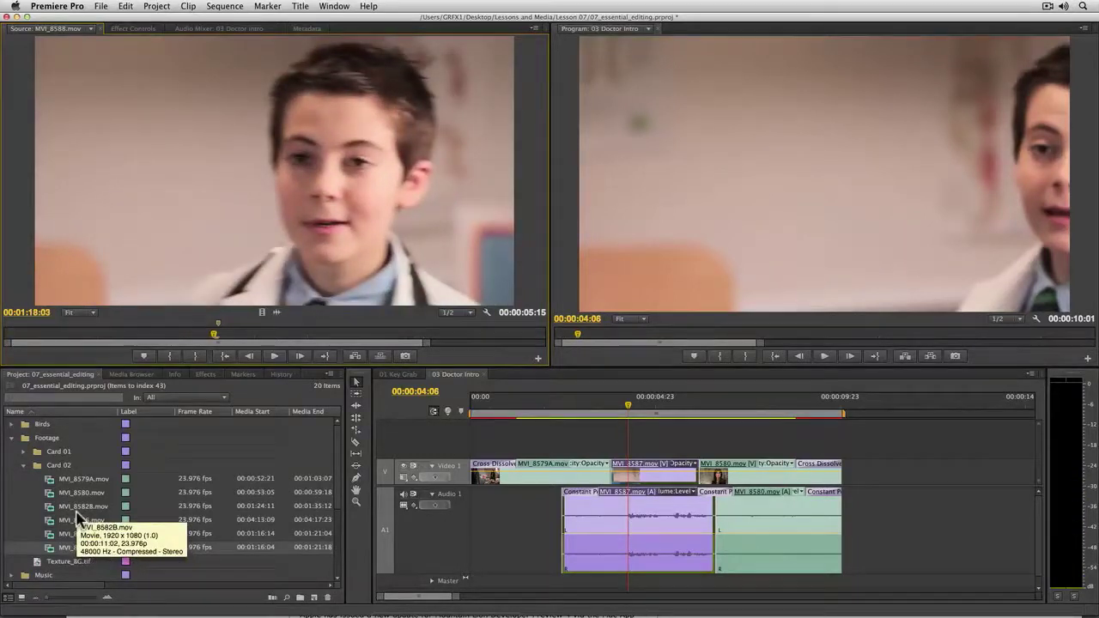
key("Right")
key("Right")
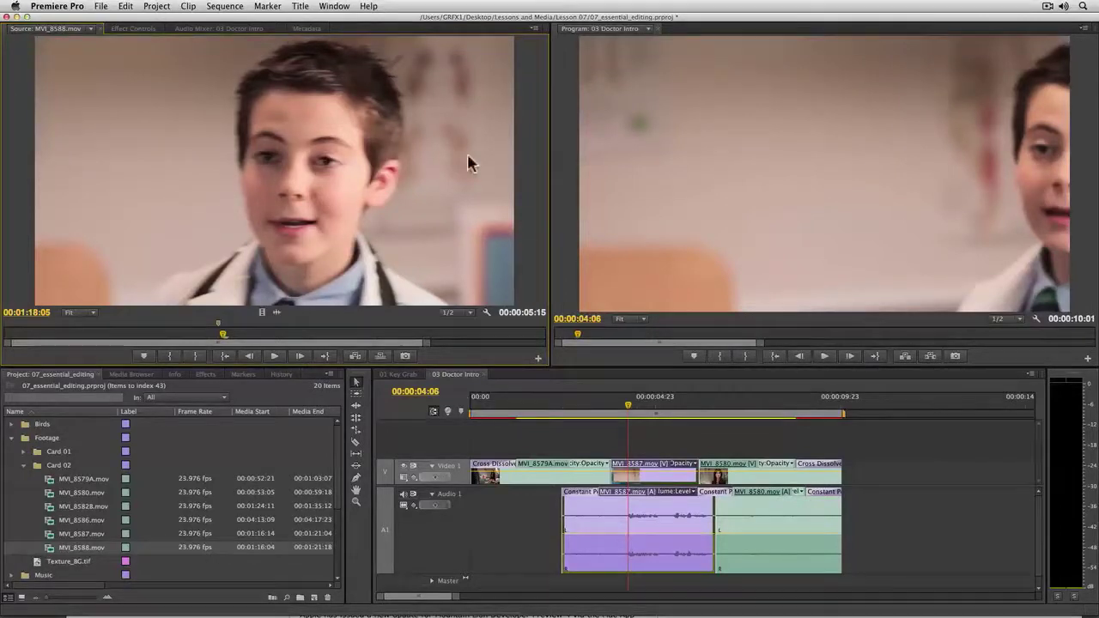
left_click(636, 472)
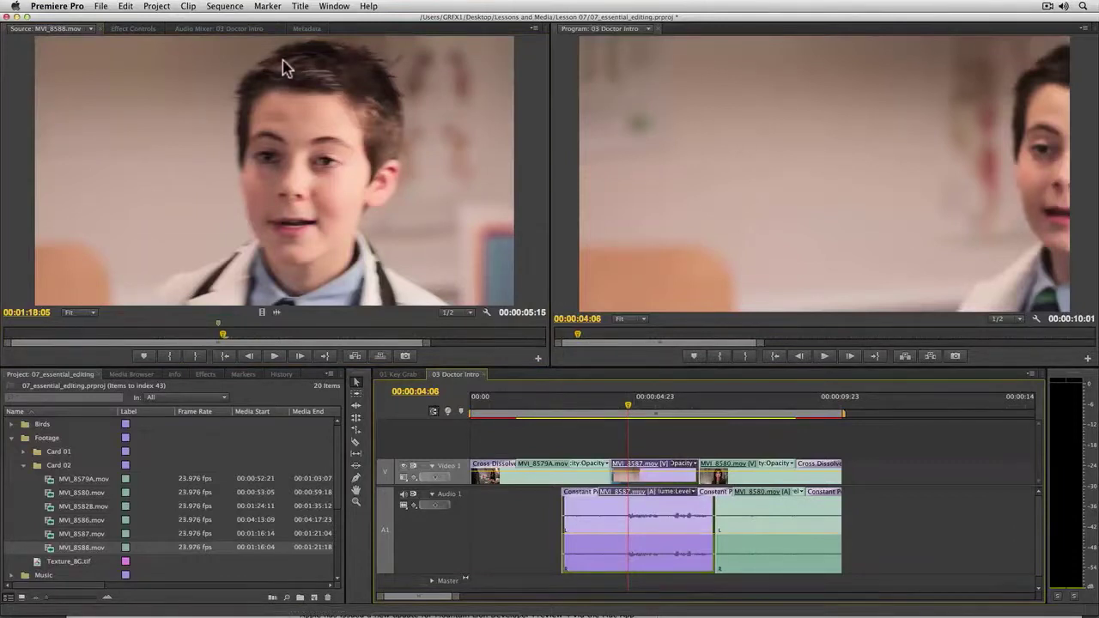
Step: Replace MVI_8587 with the source clip via Replace With Clip > From Source Monitor, Match Frame
left_click(193, 7)
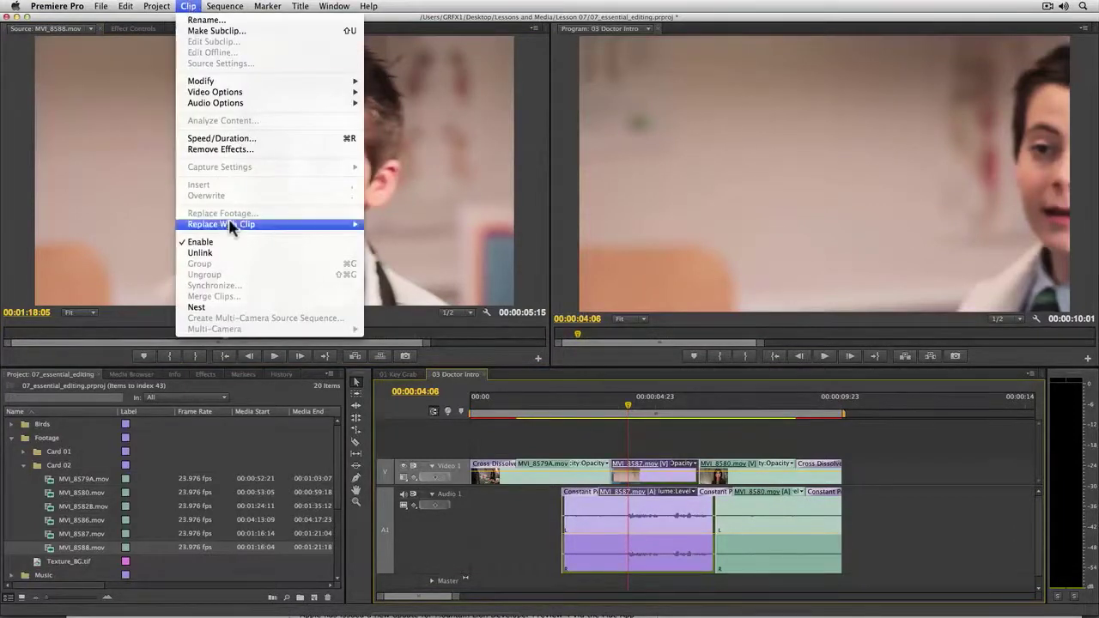
mouse_move(230, 222)
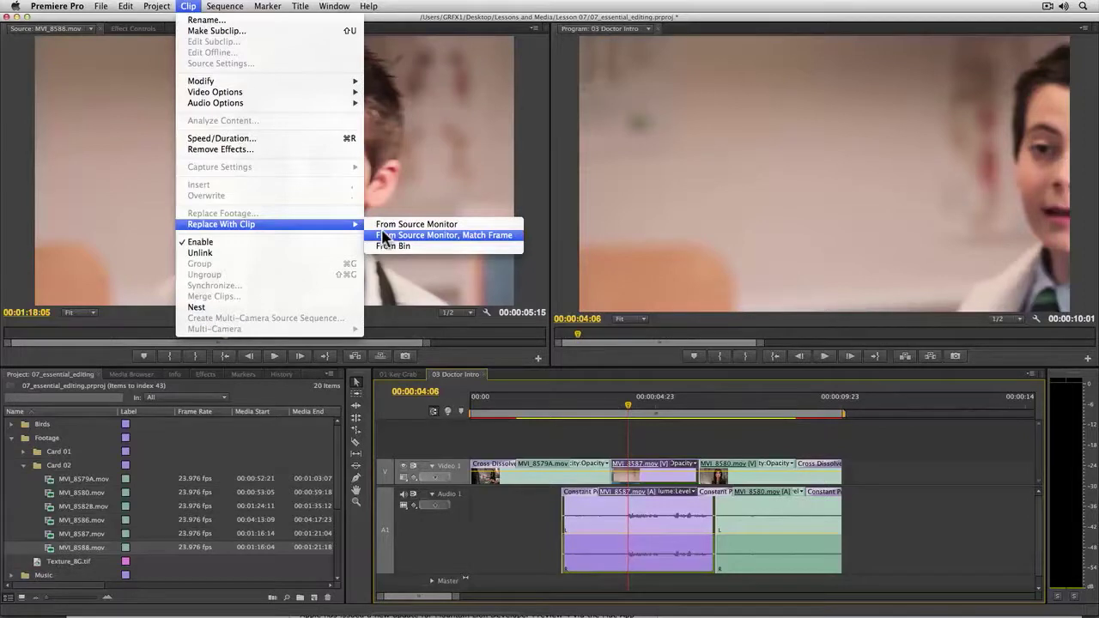
left_click(383, 235)
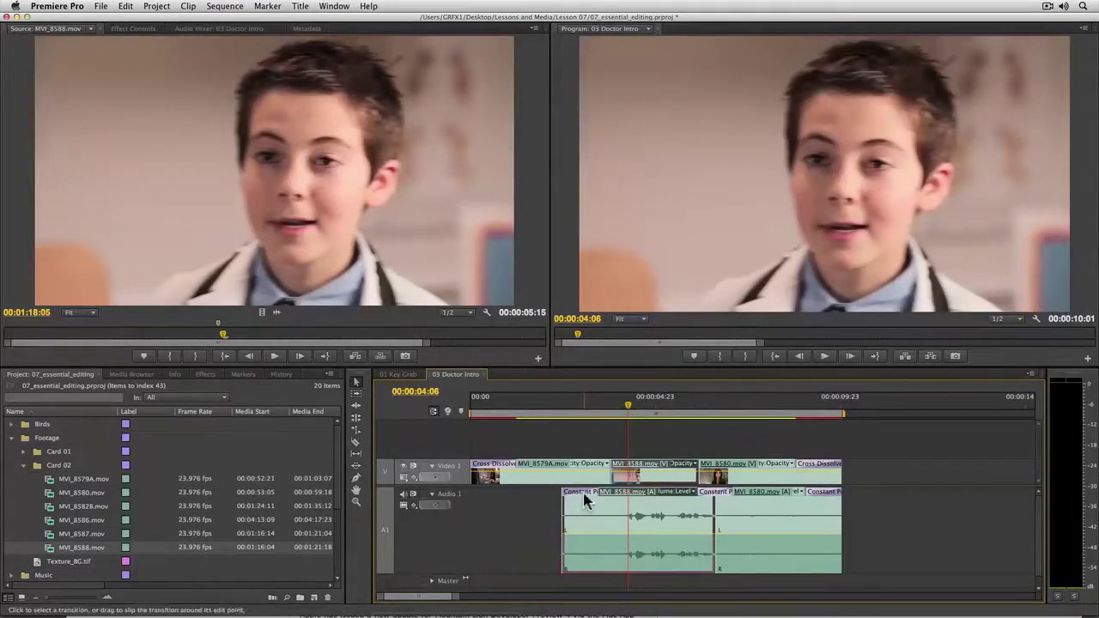
left_click(551, 402)
key("space")
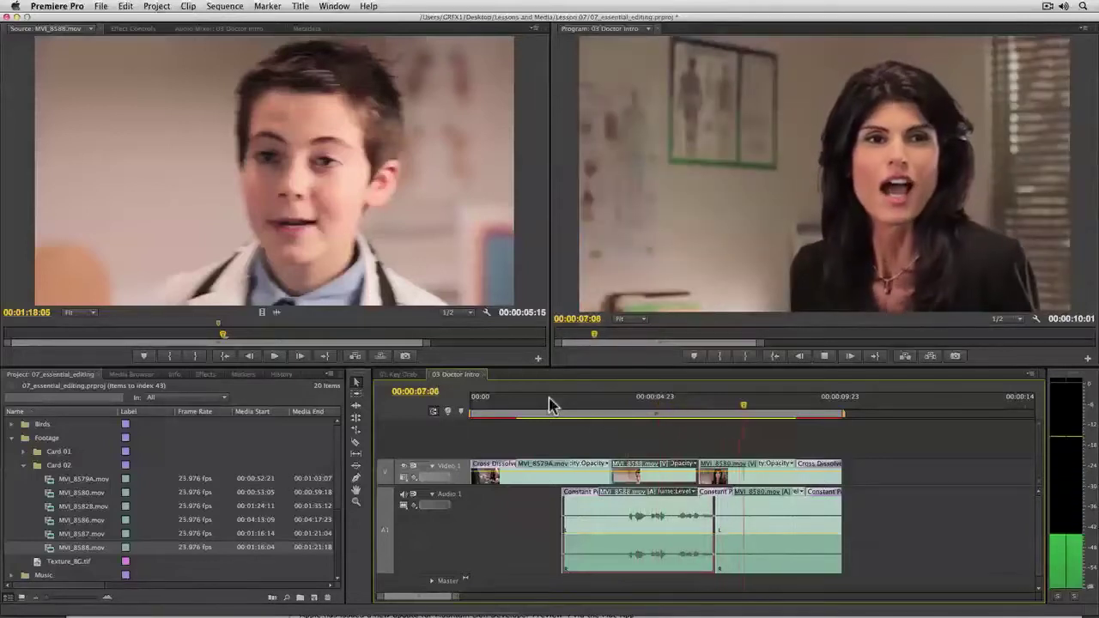
key("space")
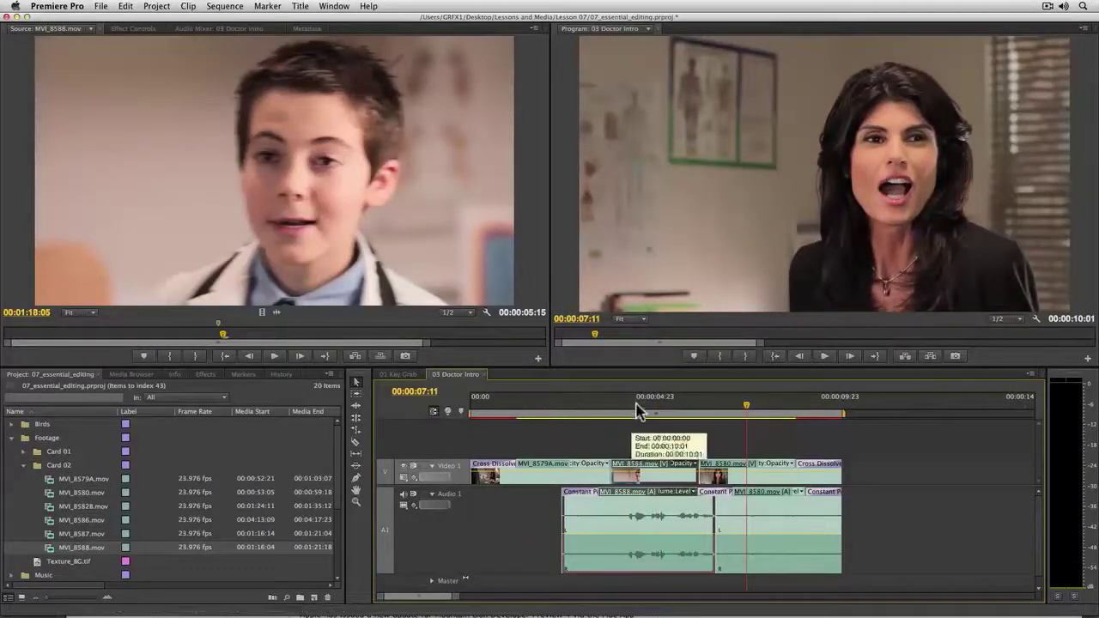
left_click(637, 403)
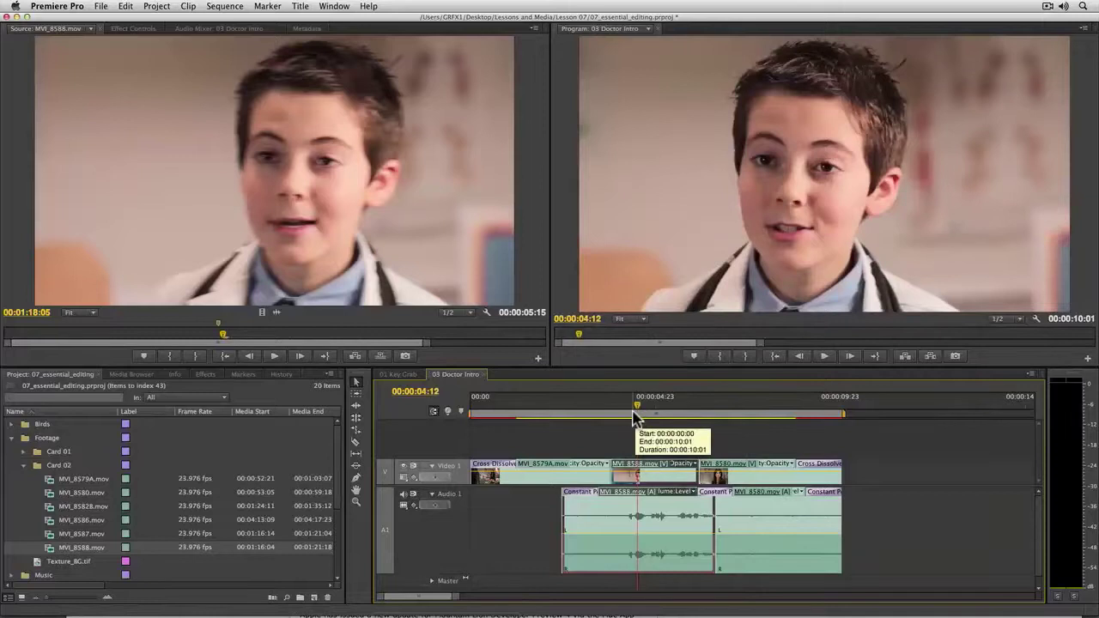